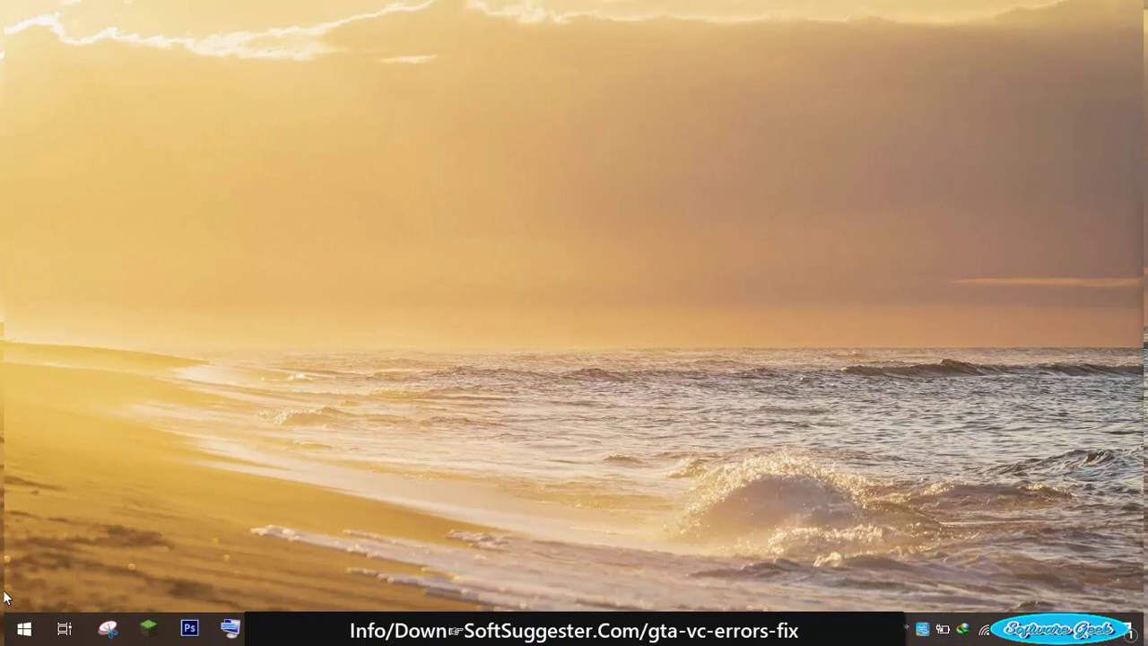
Step: Open the list for turning Windows features on or off from Programs and Features in Control Panel
click(8, 632)
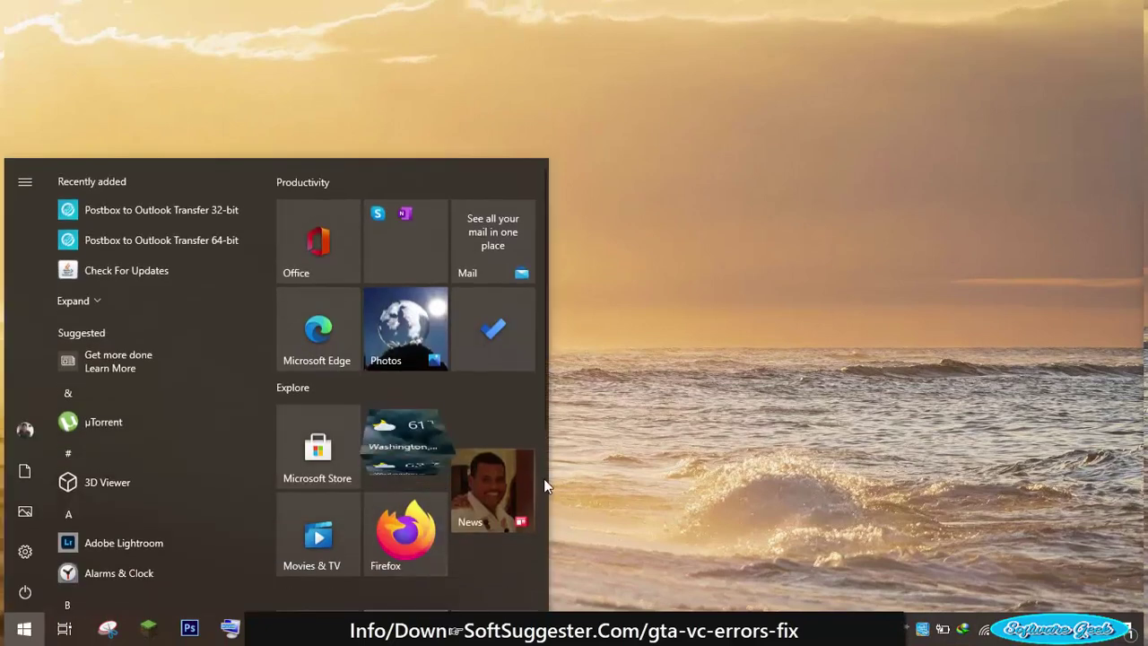
scroll(543, 478, down, 3)
click(322, 449)
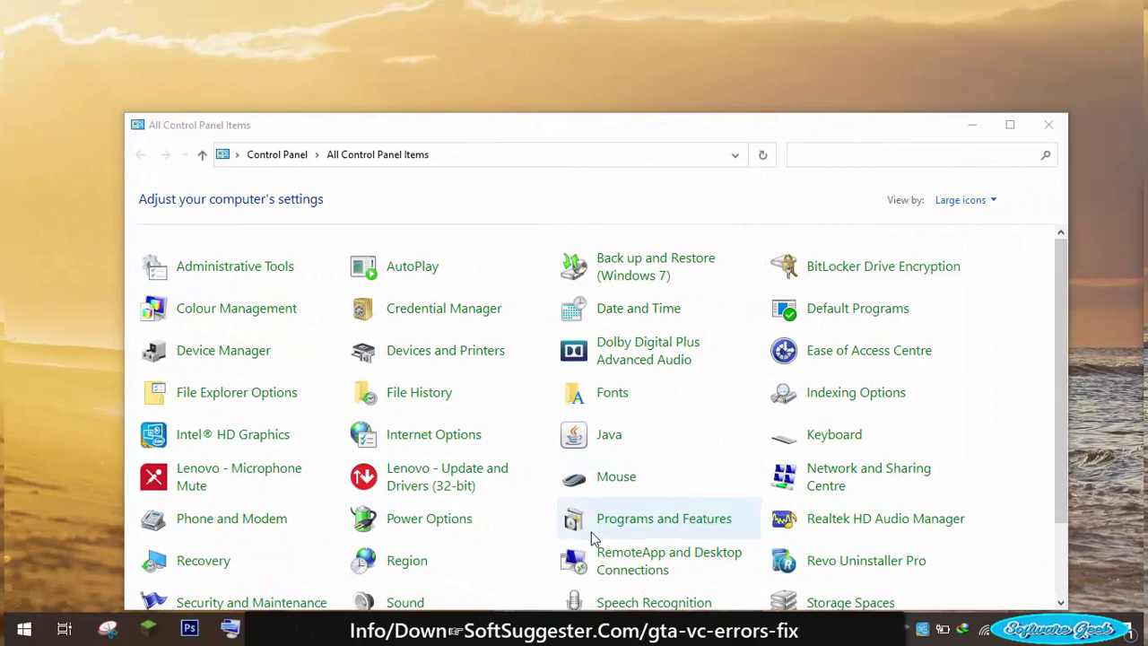
click(695, 525)
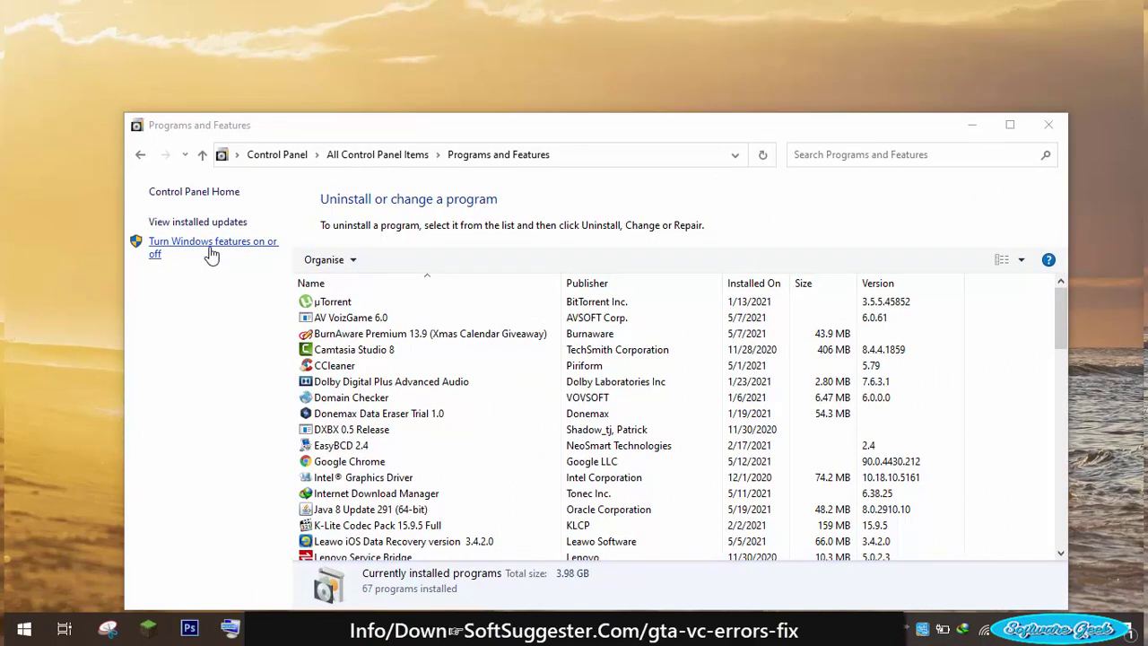
click(211, 256)
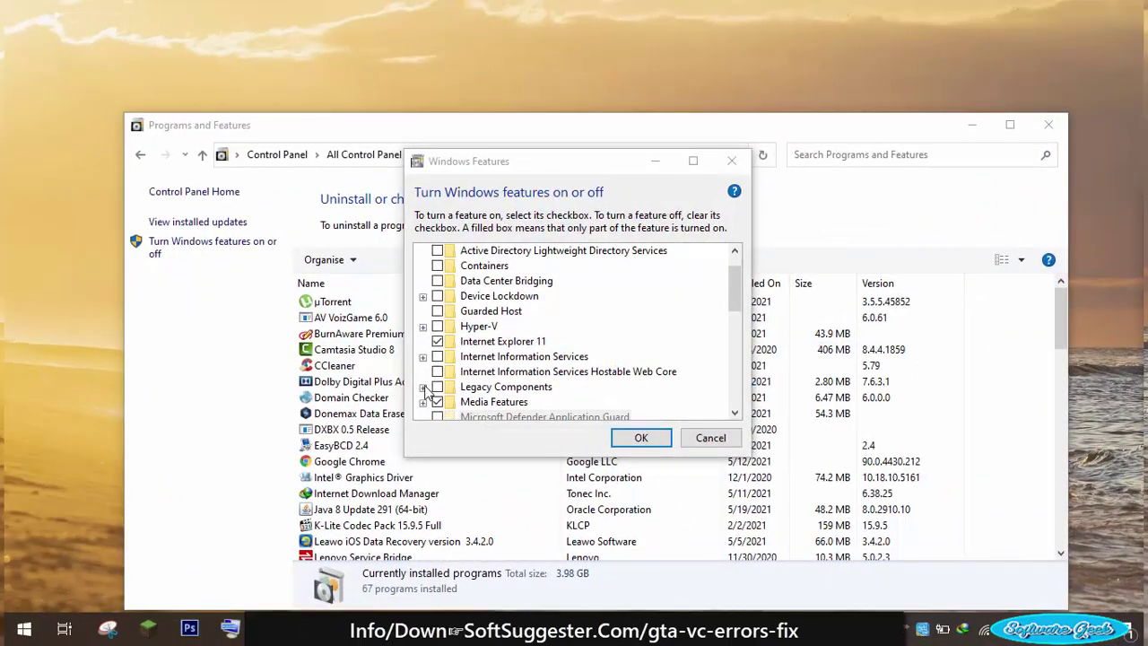
Step: Enable Legacy Components with its DirectPlay feature and confirm the Windows feature change
double_click(502, 389)
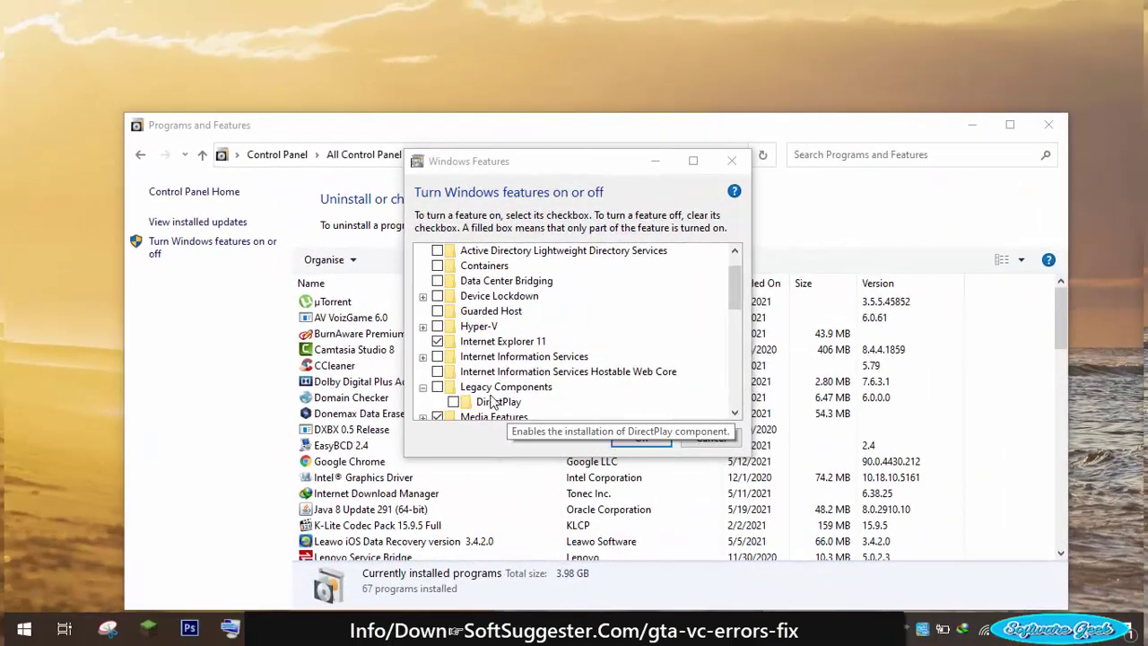
click(438, 387)
click(457, 405)
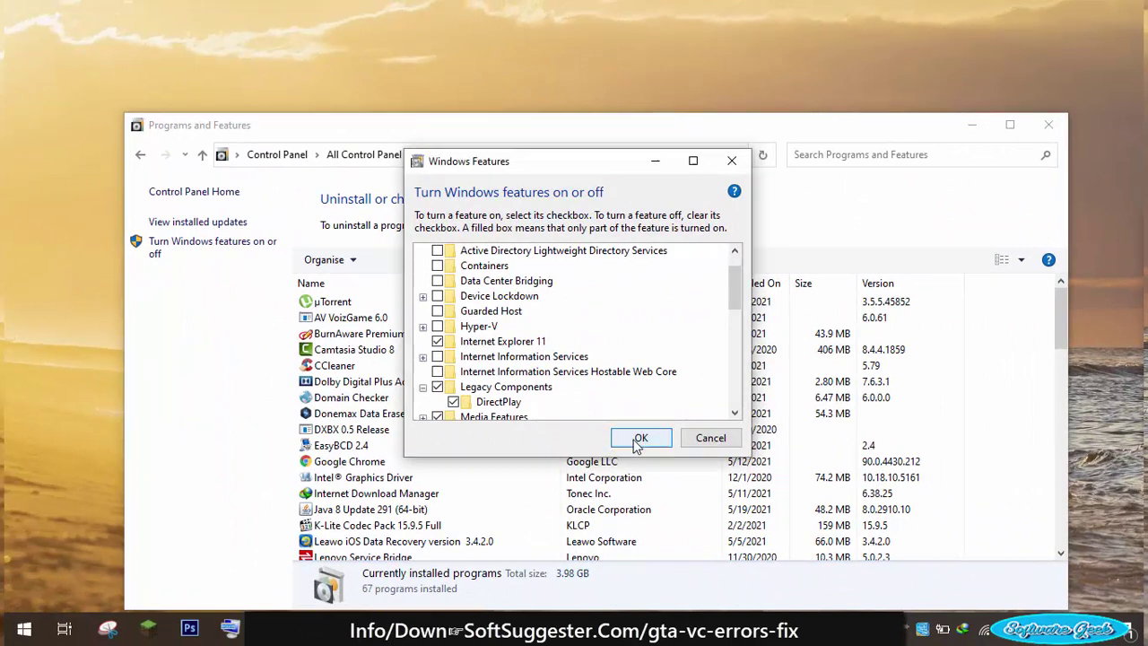
click(636, 436)
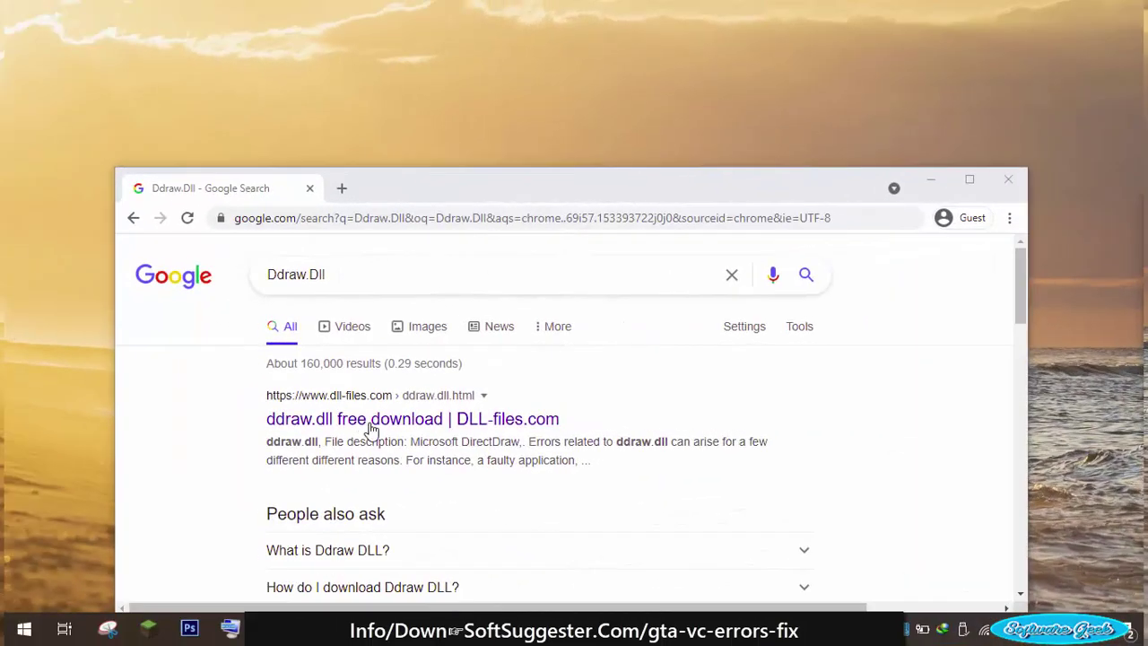
Step: Download the 64-bit ddraw.dll, version 10.0.16299.15, from the DLL-files.com search result
click(371, 419)
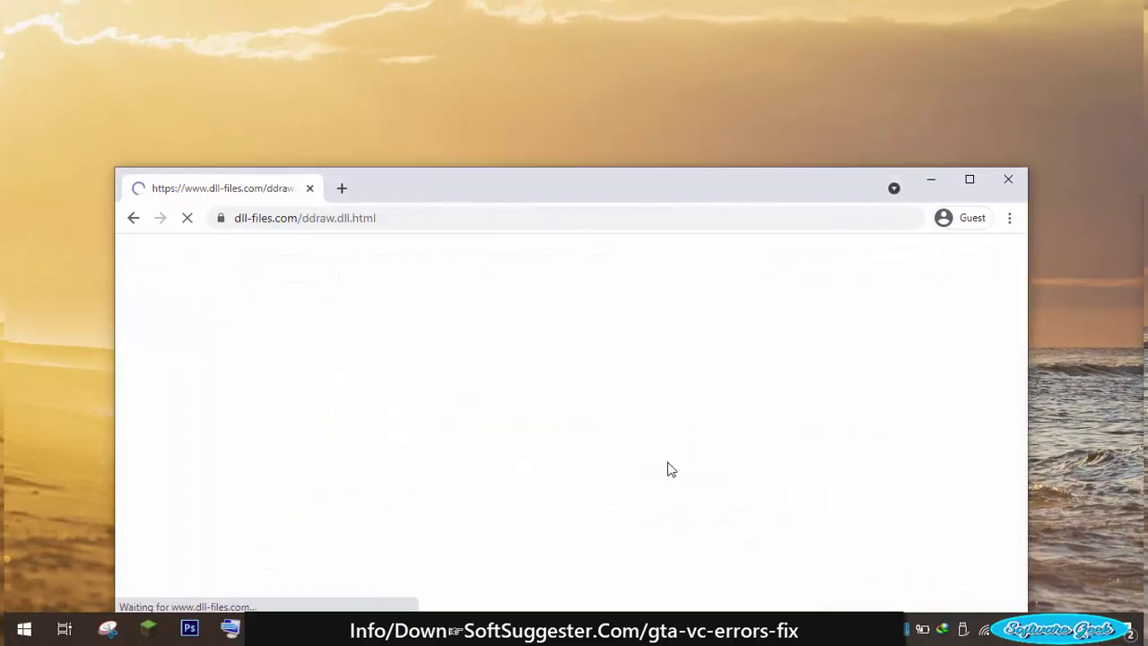
scroll(574, 475, down, 2)
scroll(541, 494, down, 5)
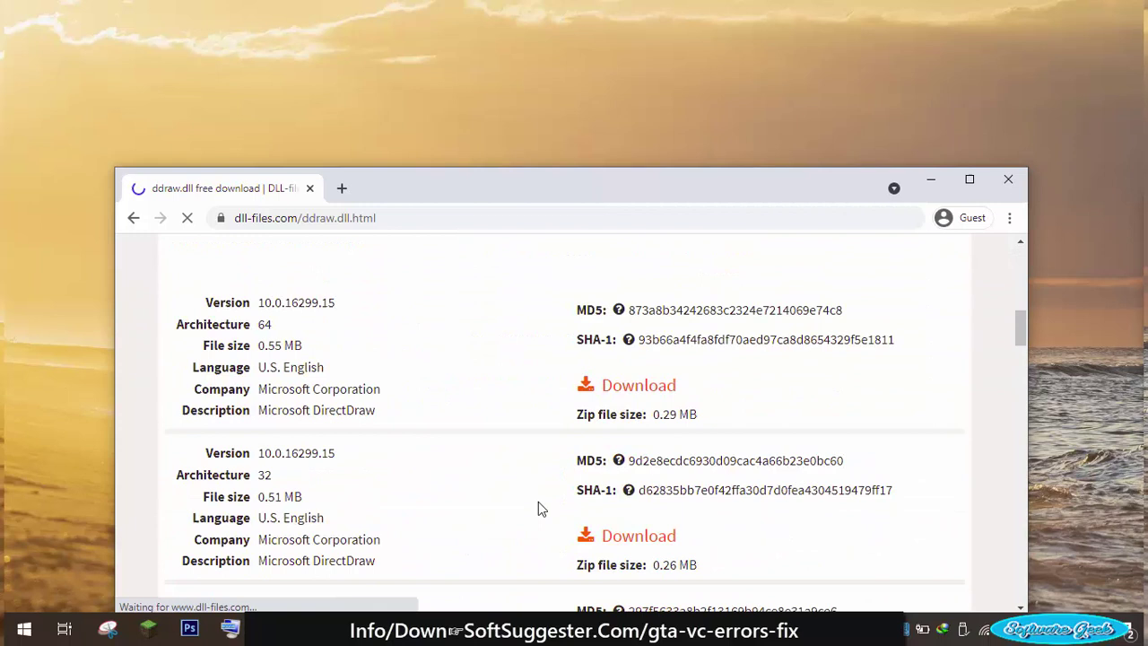
click(635, 377)
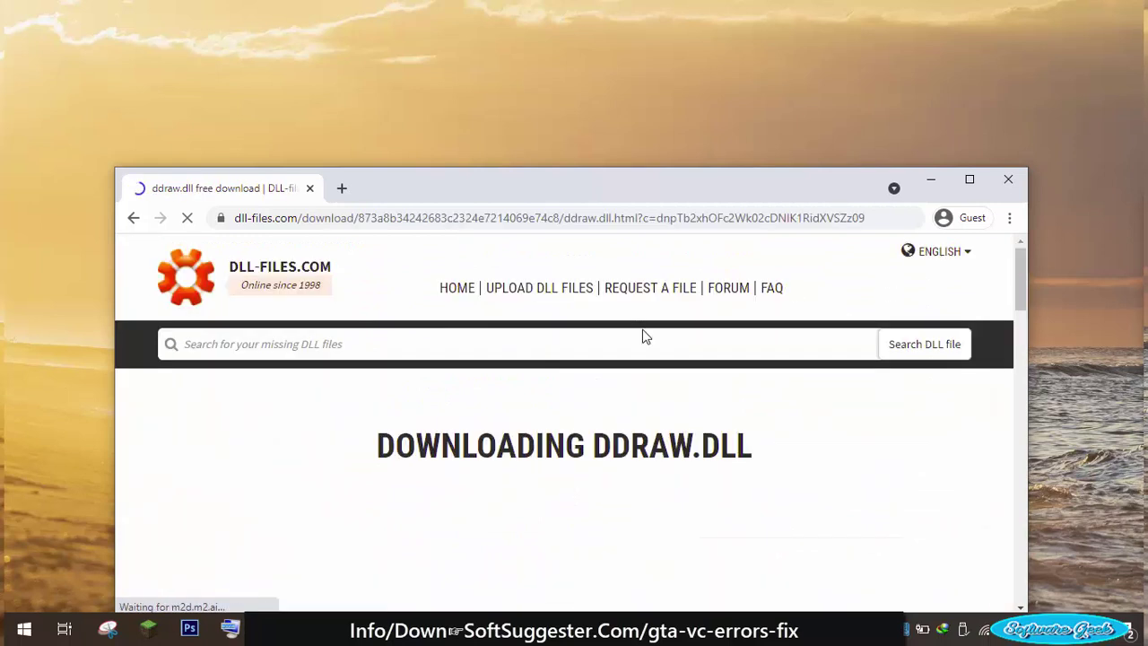
scroll(628, 359, down, 4)
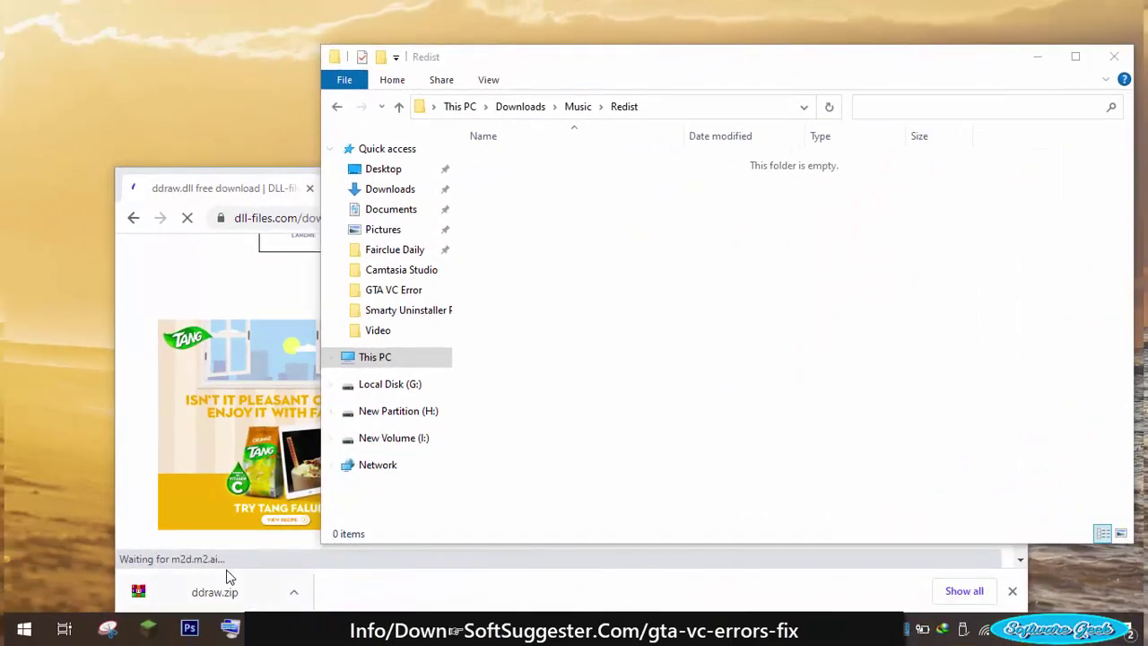
Step: Open the downloaded ddraw.zip archive and extract ddraw.dll into the Redist folder
click(198, 611)
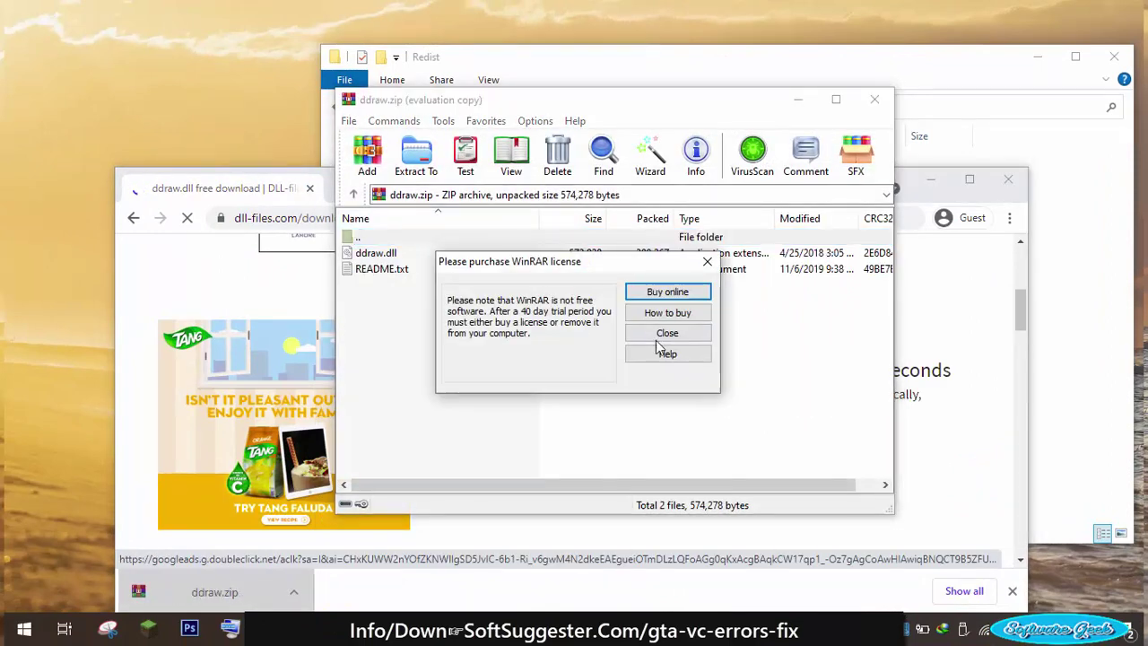
click(668, 334)
drag(381, 255, 1058, 301)
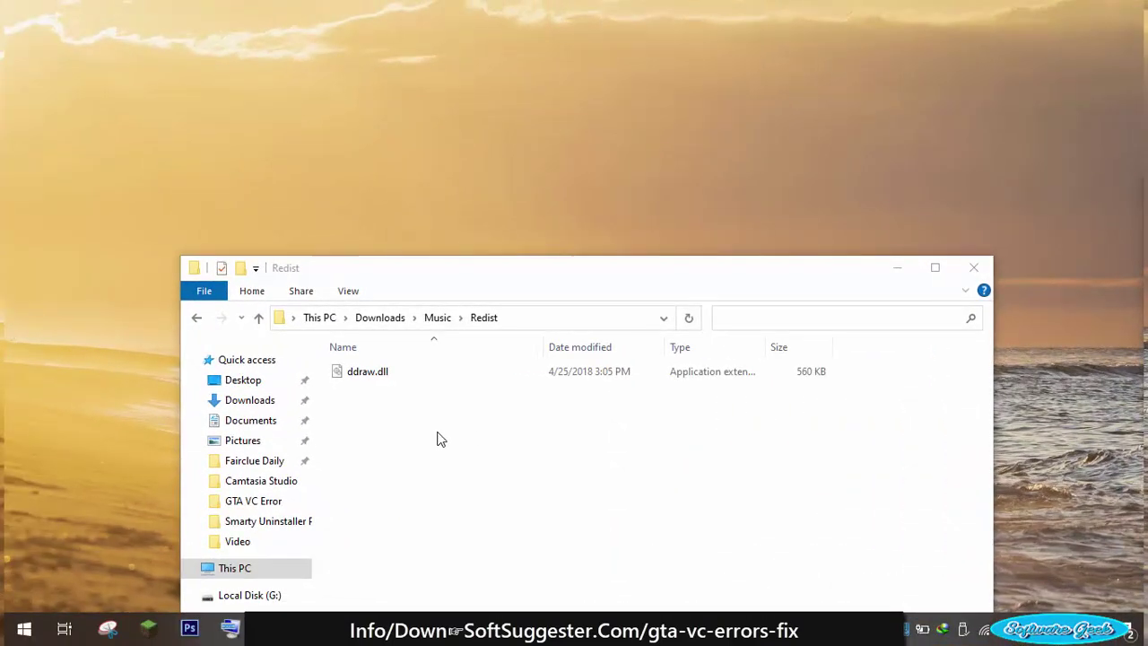
Step: Copy ddraw.dll from the Redist folder and paste it into the GTA VC game folder
drag(439, 434, 362, 359)
right_click(330, 371)
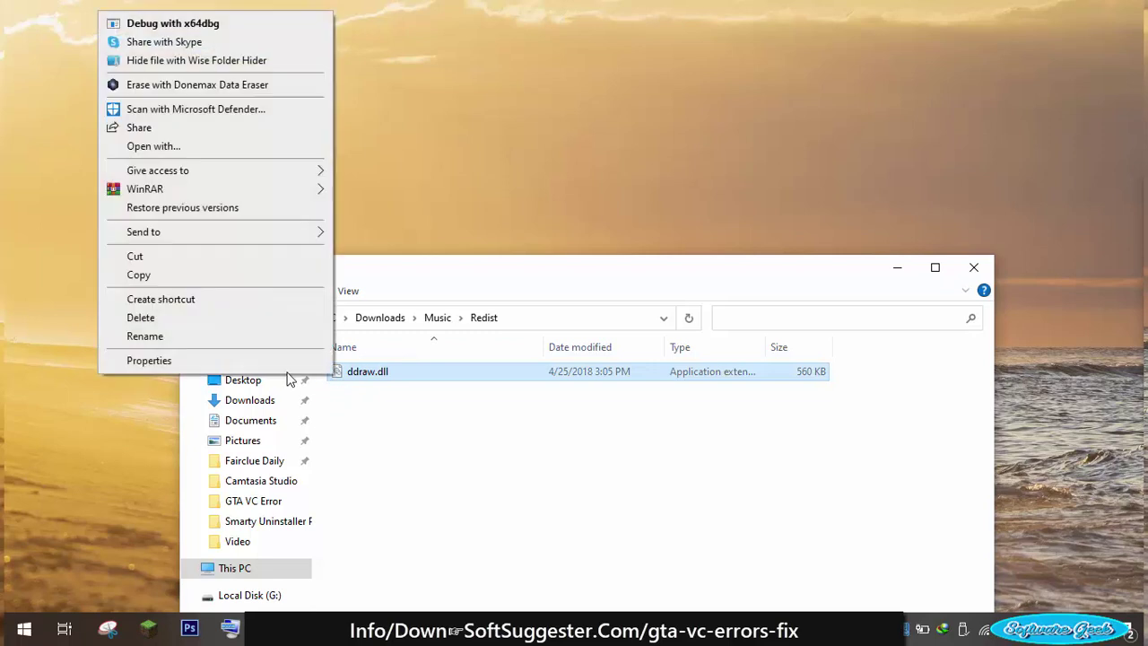
click(200, 274)
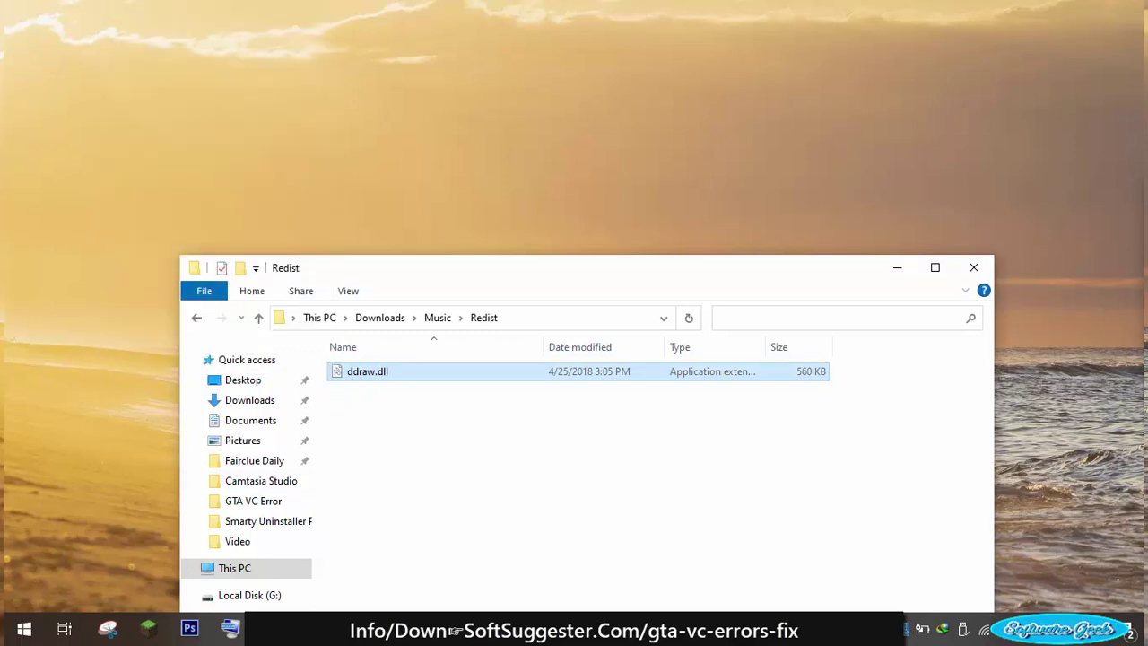
mouse_move(230, 628)
click(325, 564)
right_click(527, 492)
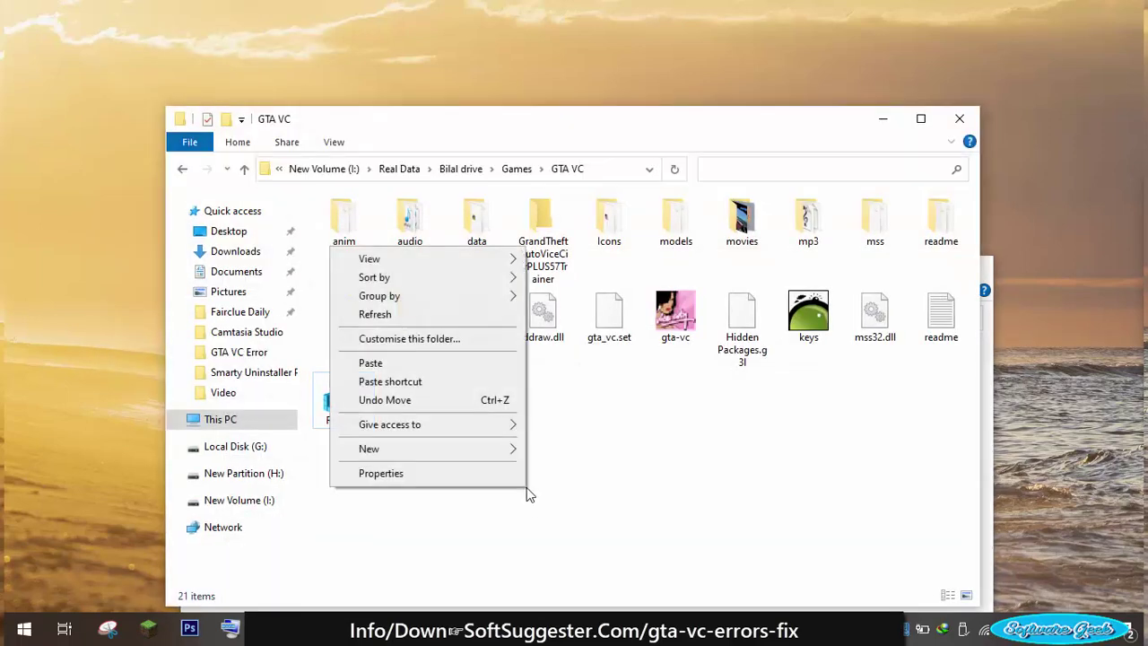
click(370, 362)
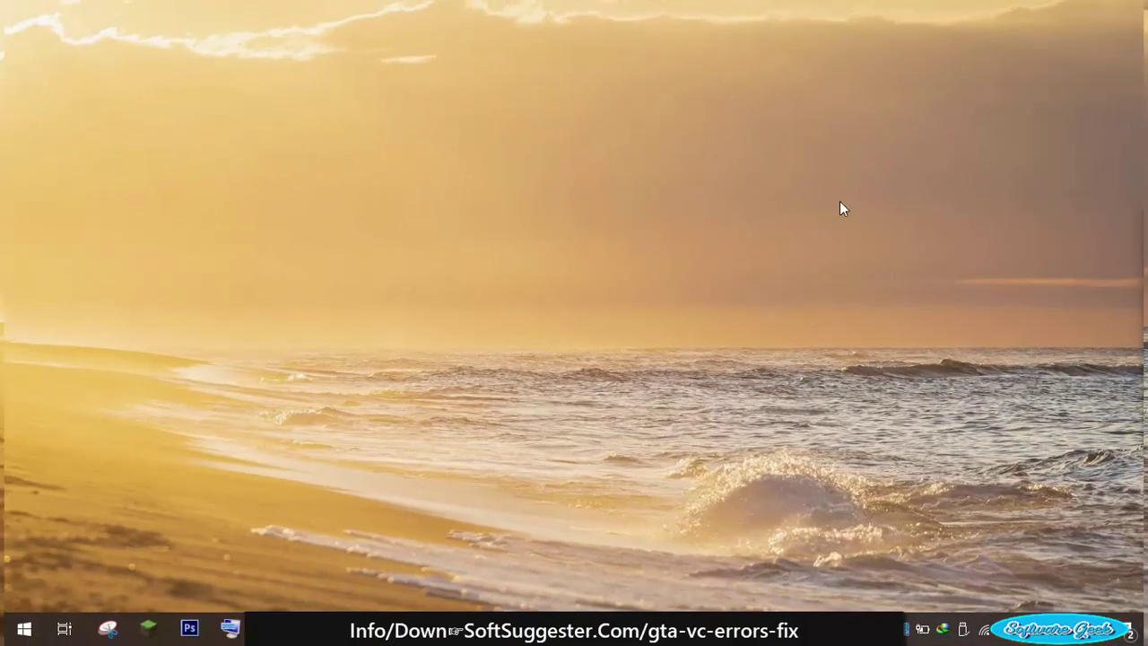
Step: Delete the GTA Vice City User Files folder from Documents
click(398, 628)
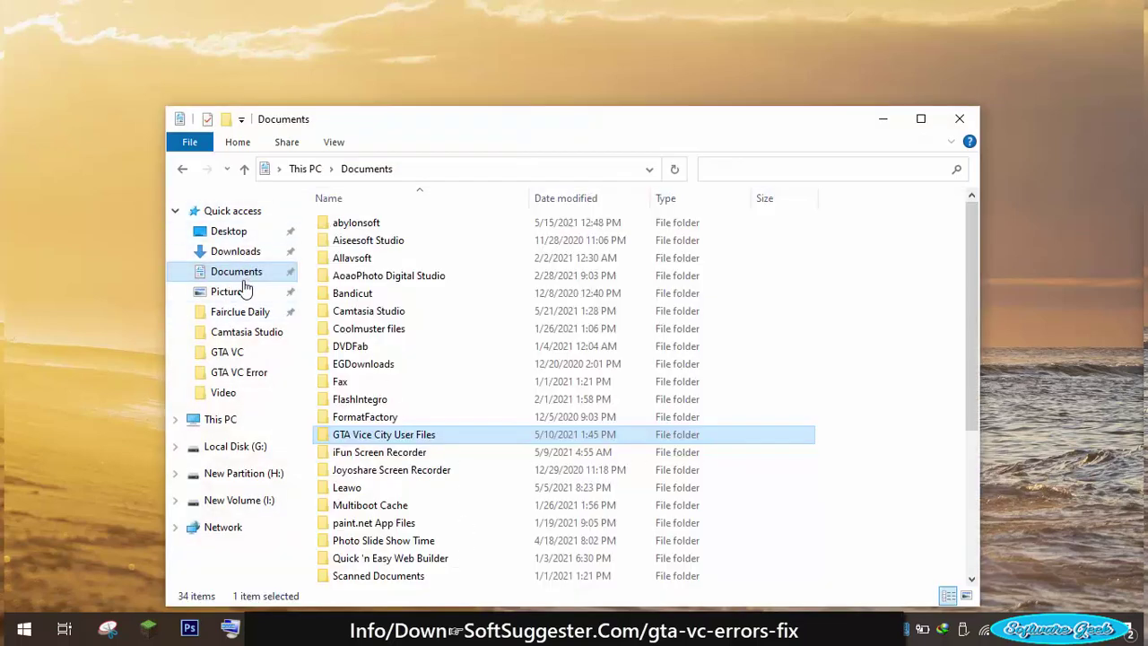
right_click(401, 439)
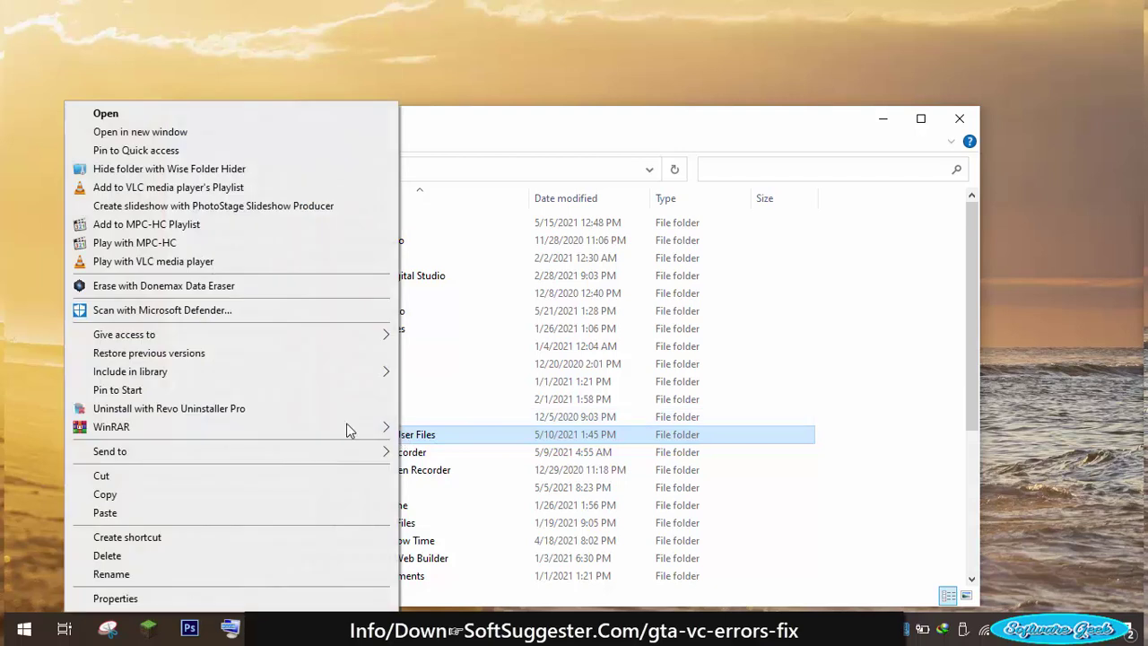
click(134, 552)
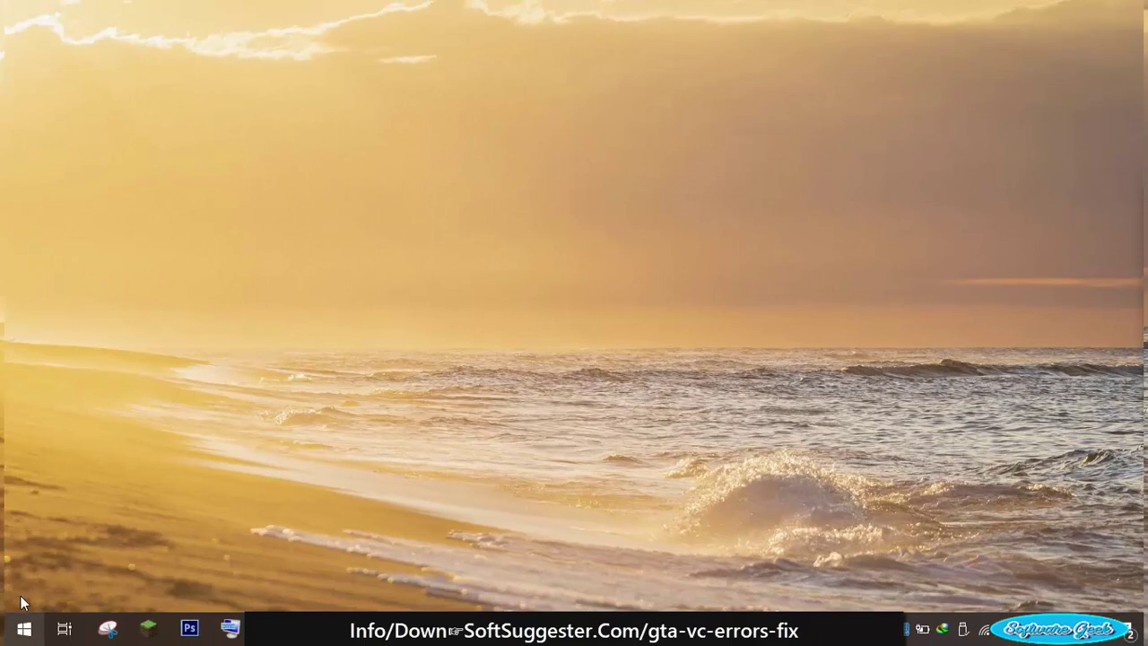
Step: Open the advanced system settings from the related settings on the system's About page
right_click(33, 640)
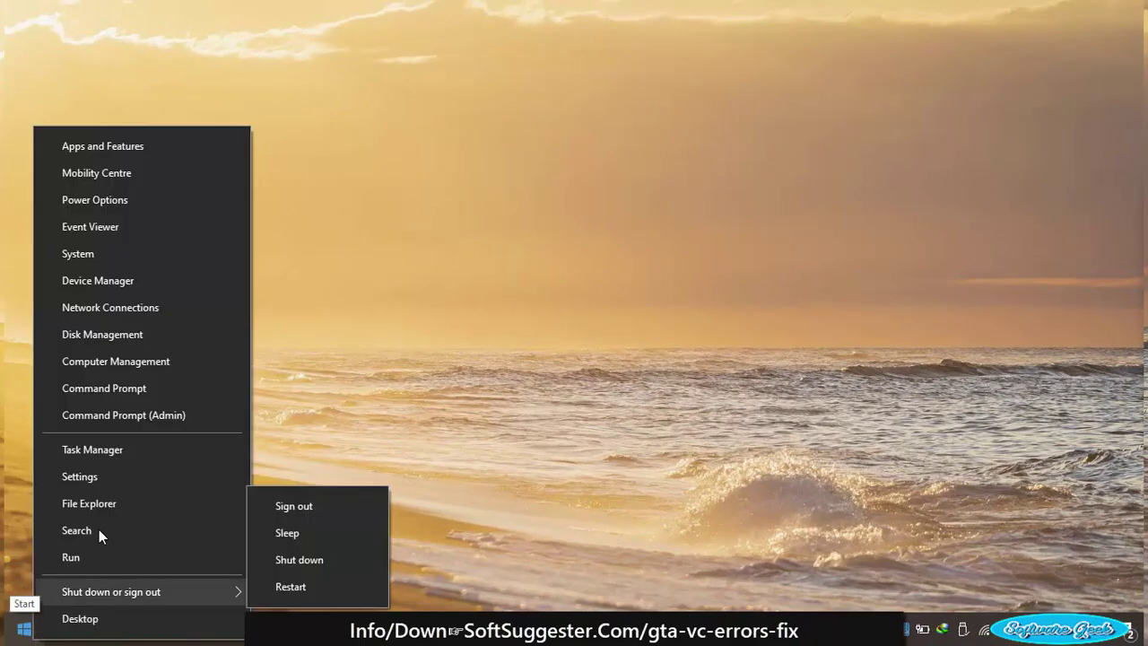
click(125, 259)
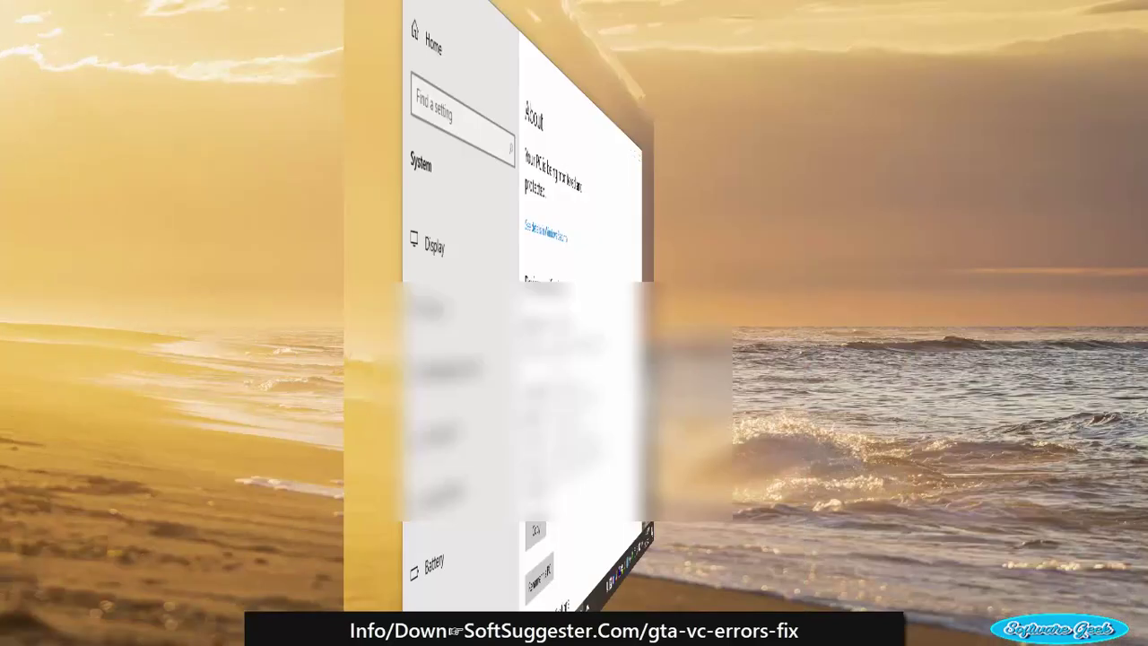
scroll(816, 372, down, 3)
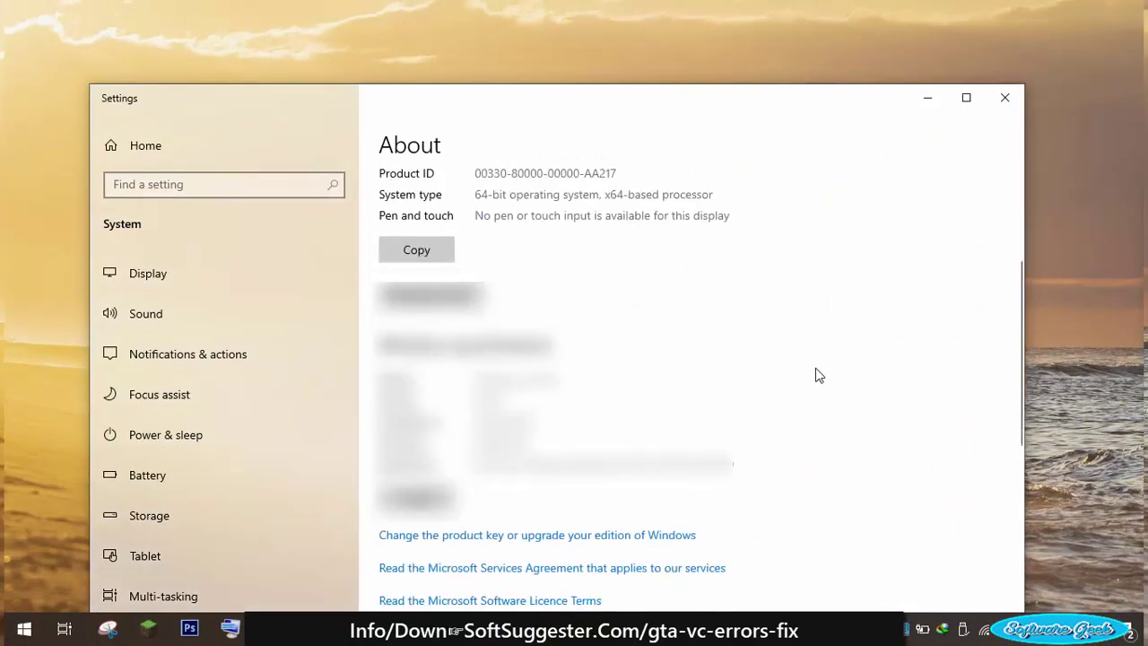
scroll(817, 375, down, 1)
scroll(815, 375, down, 1)
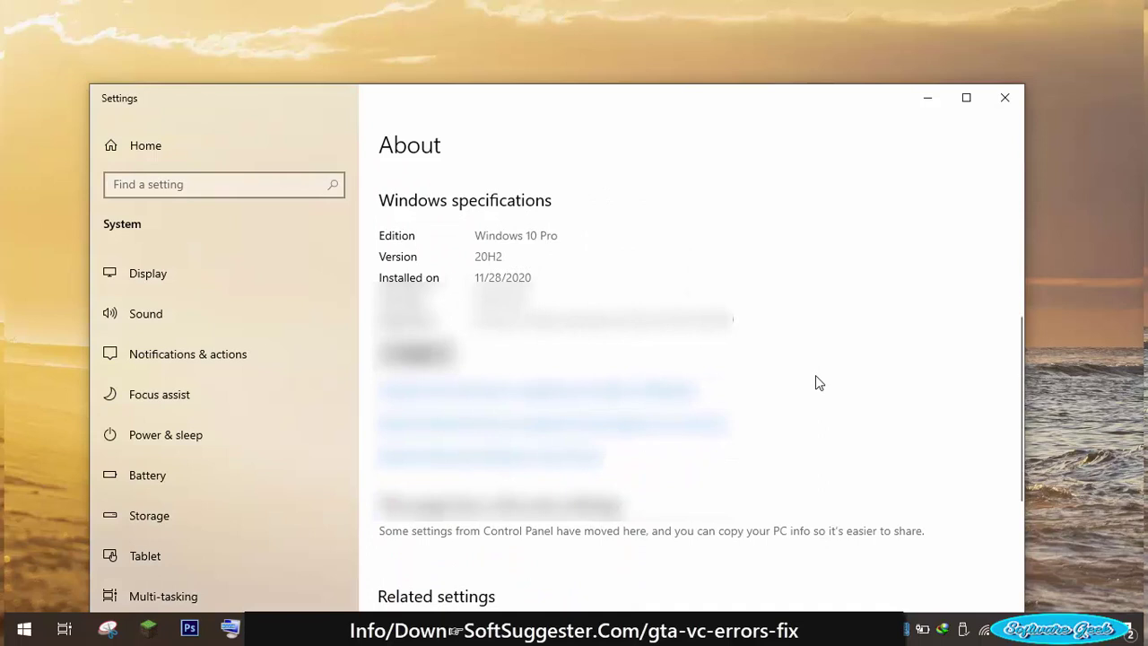
scroll(811, 377, down, 4)
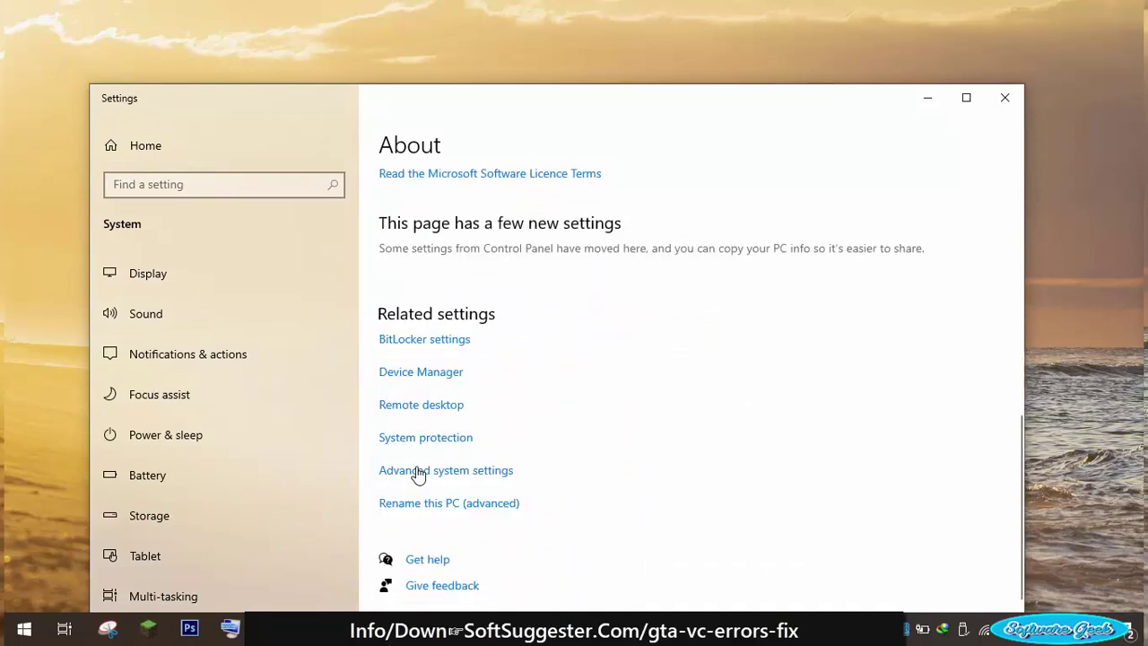
click(419, 471)
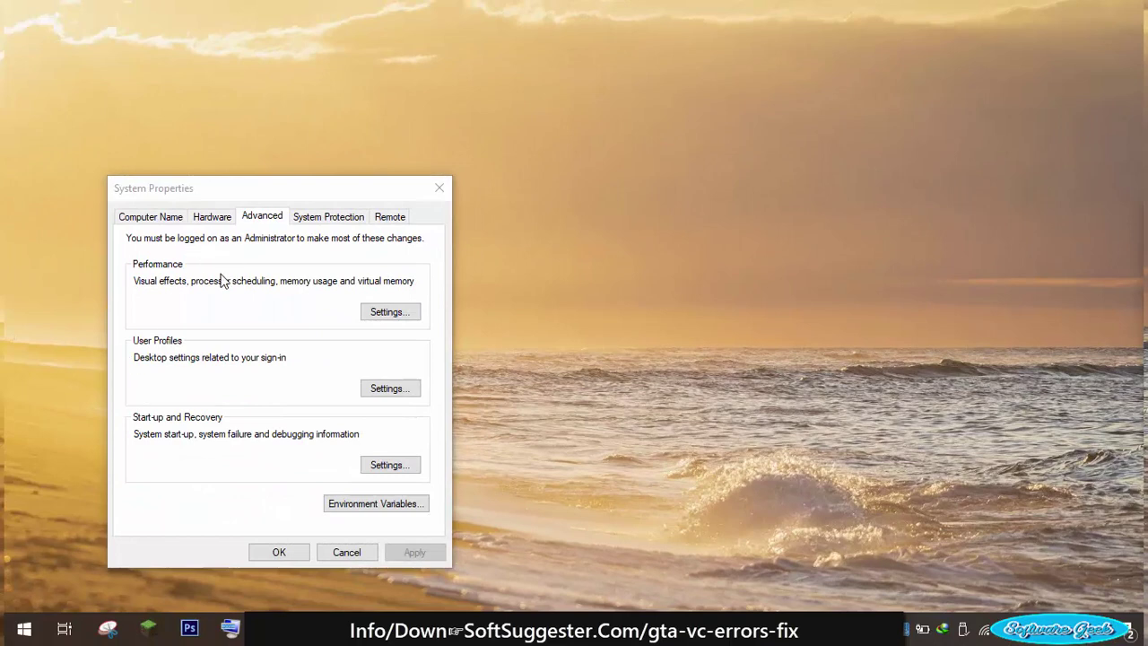
Step: In the Performance options, turn on Data Execution Prevention for all programs and services except selected ones
click(389, 320)
click(389, 316)
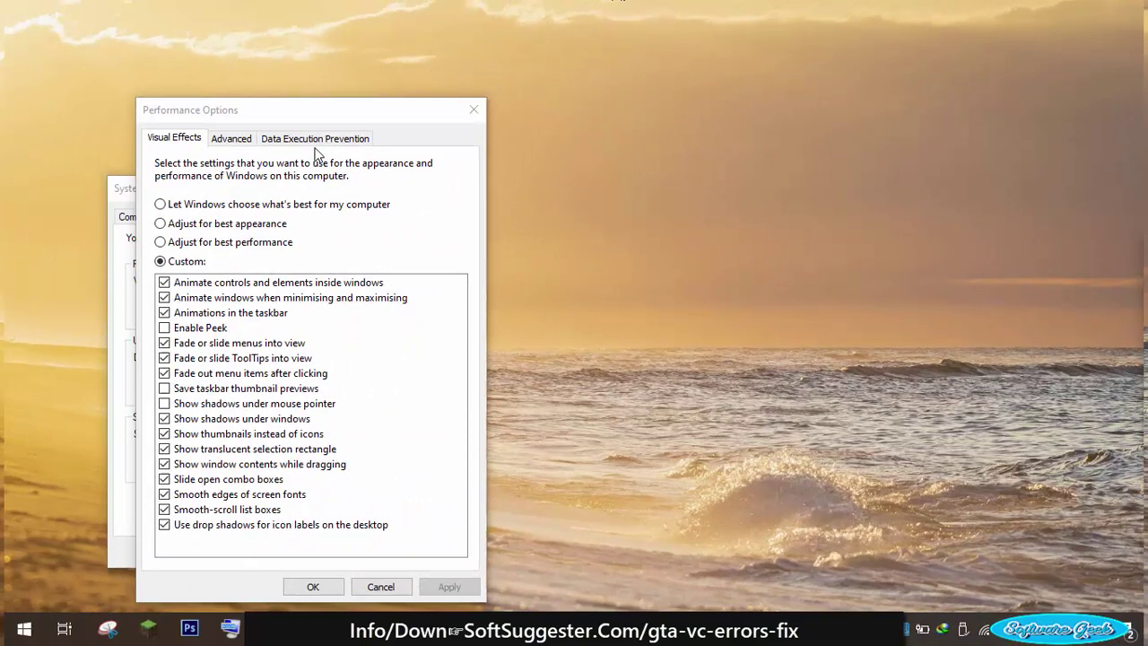
click(303, 143)
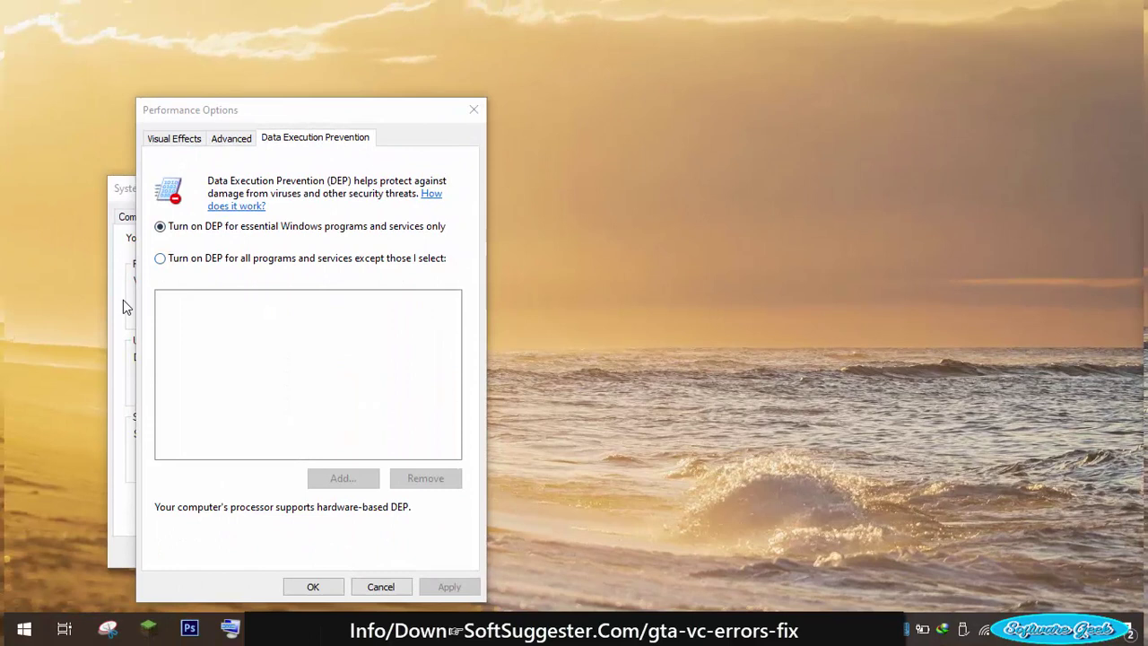
click(160, 258)
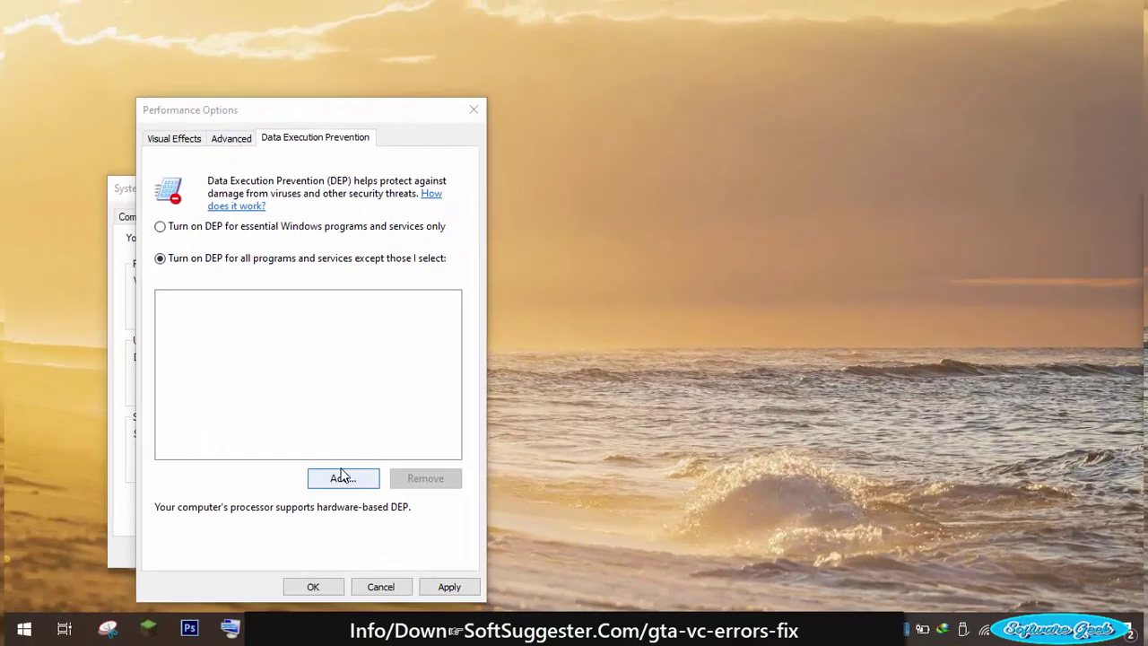
Step: Add the gta-vc executable from the Games\GTA VC folder as a Data Execution Prevention exception and apply the change
click(341, 476)
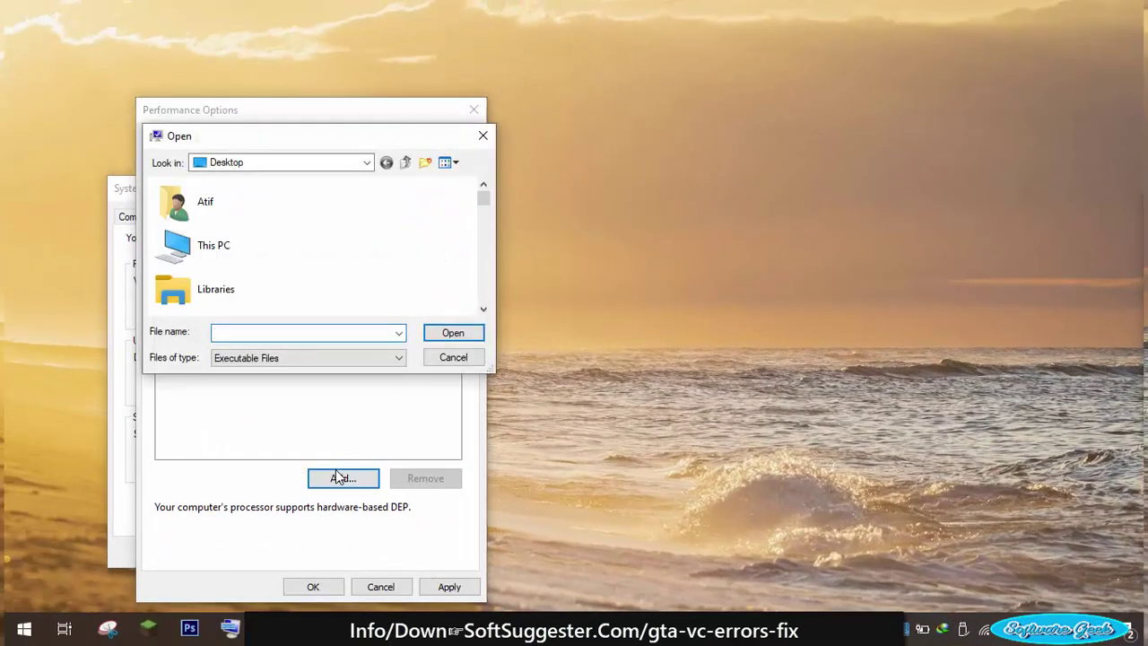
double_click(221, 255)
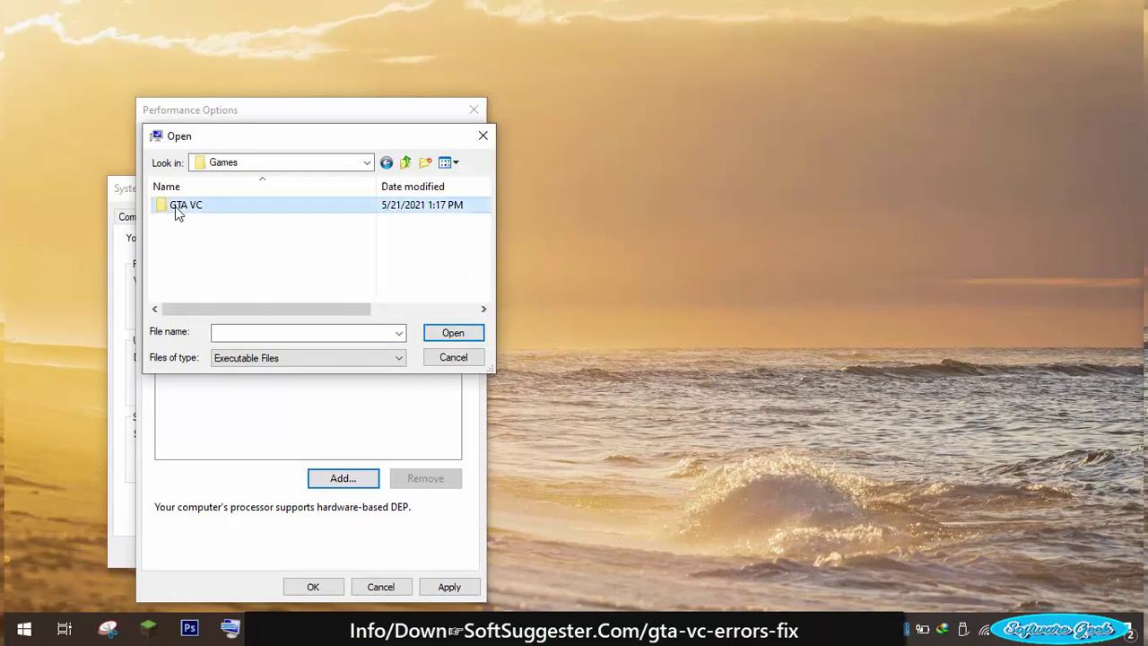
double_click(179, 208)
scroll(256, 233, down, 1)
scroll(258, 229, down, 2)
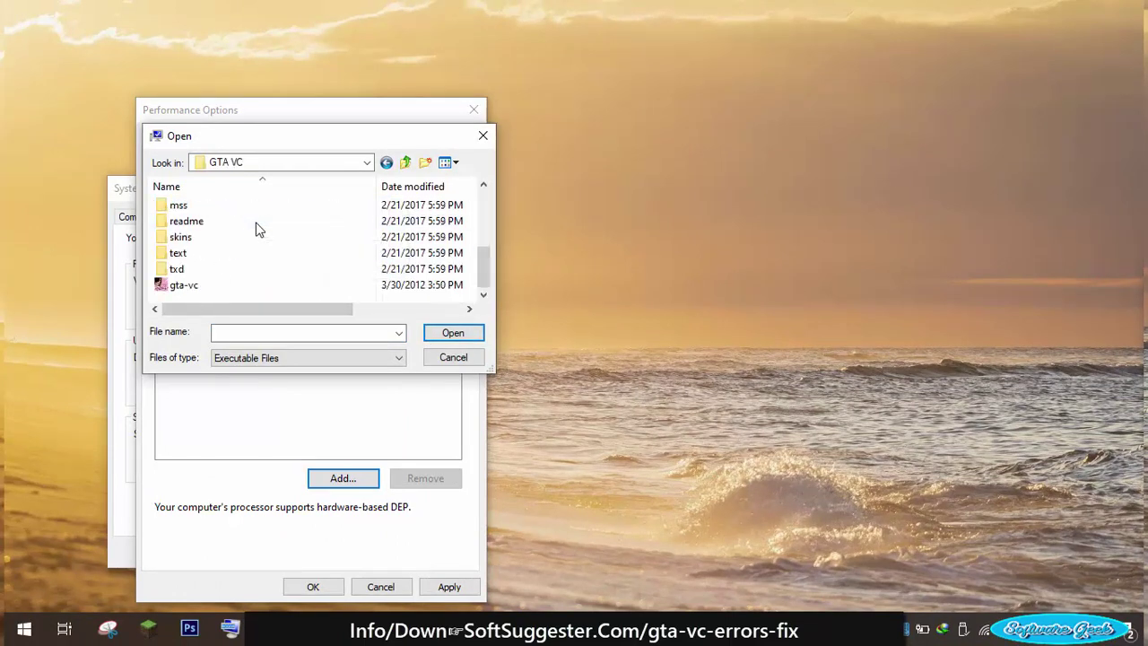
double_click(194, 288)
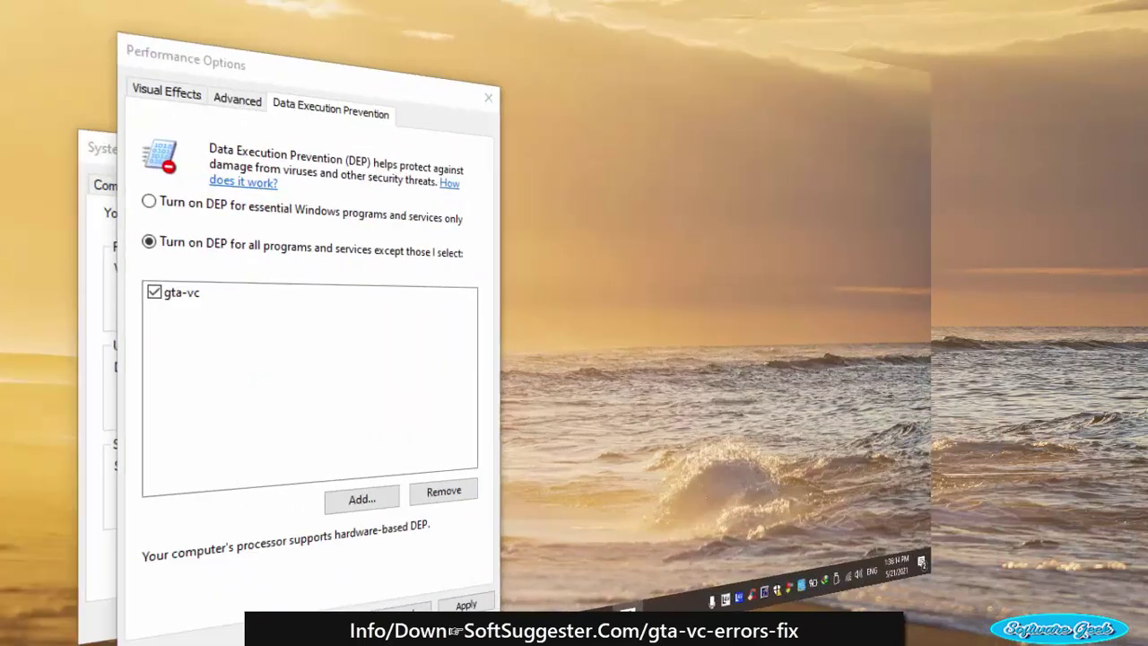
click(563, 242)
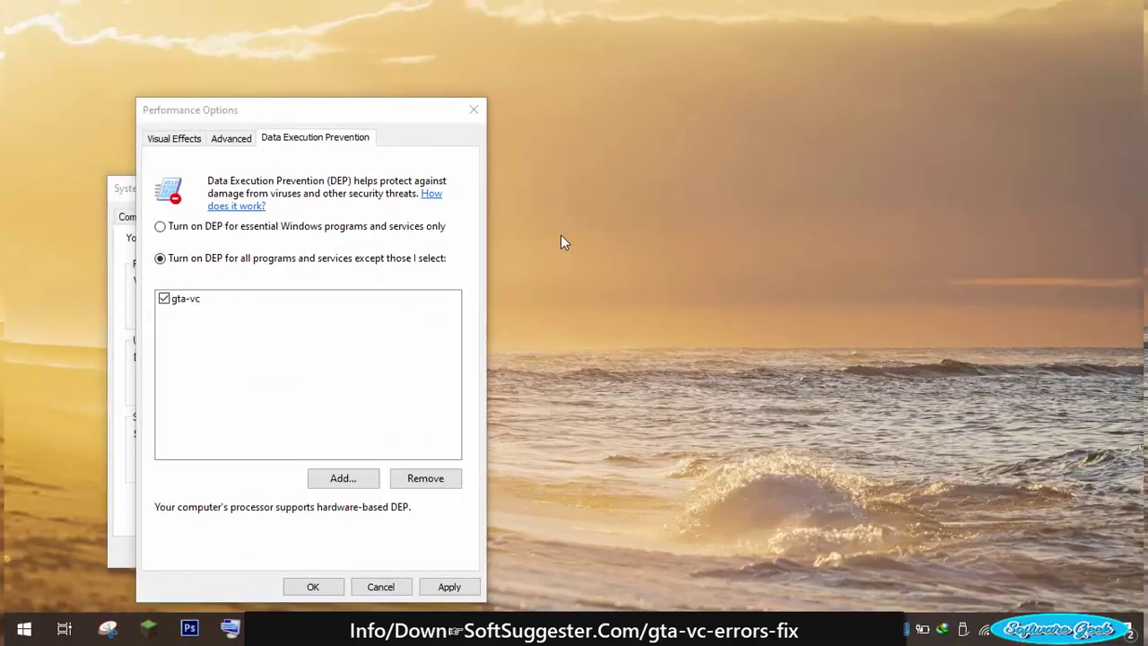
click(449, 586)
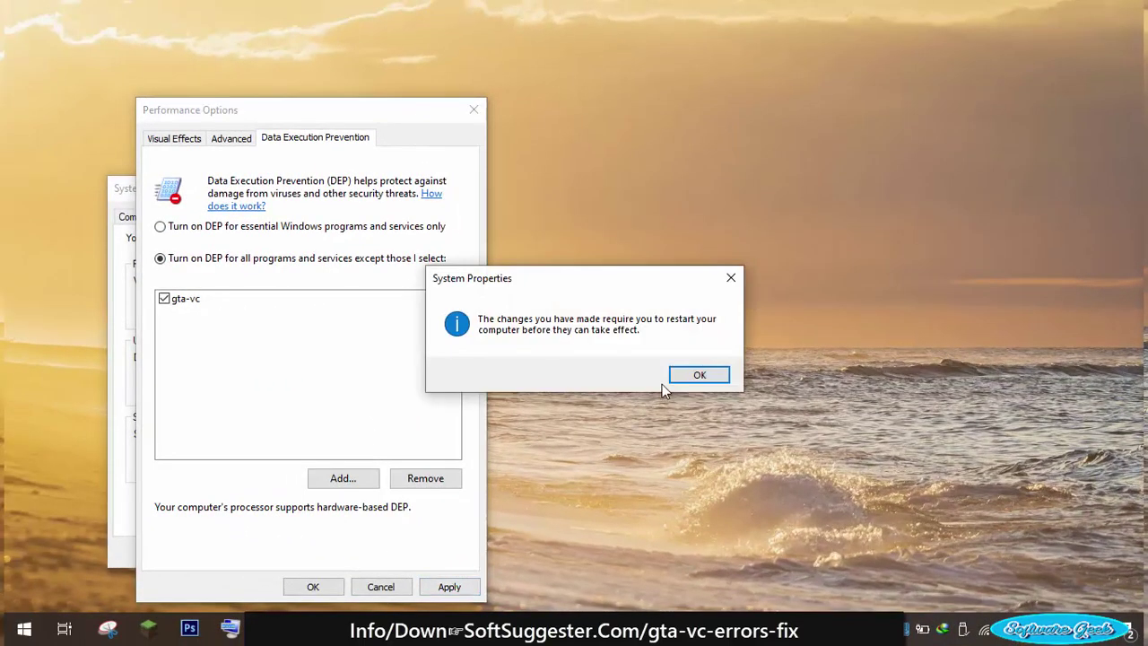
Step: Acknowledge the restart notice and close the Performance Options and System Properties dialogs, keeping the changes
click(700, 375)
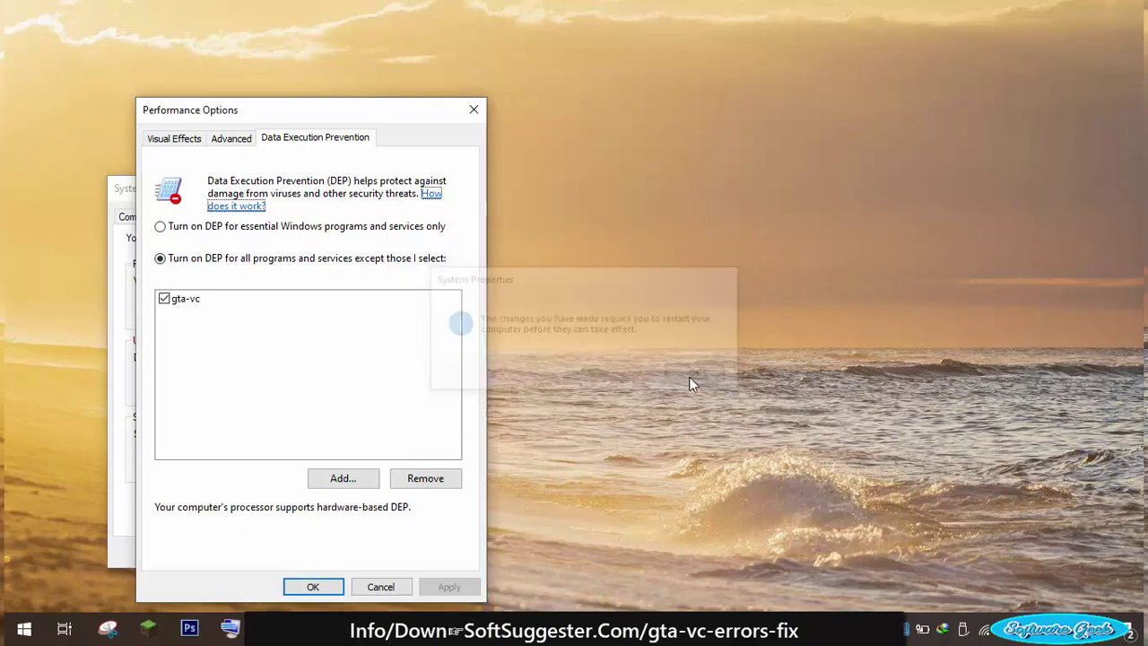
click(313, 587)
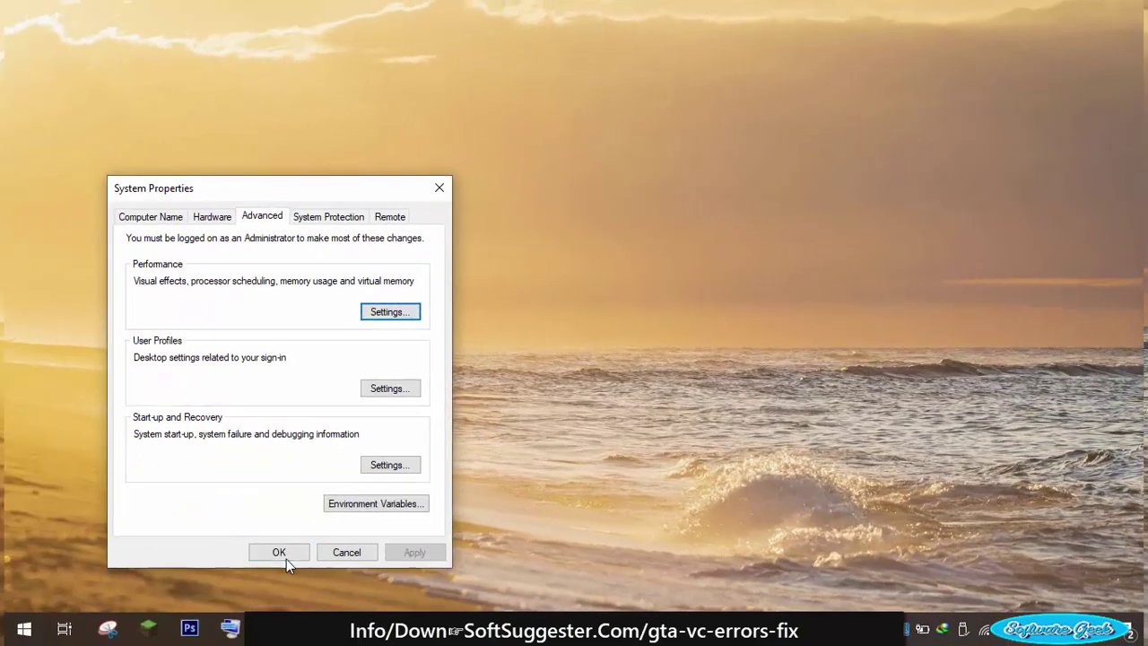
click(284, 552)
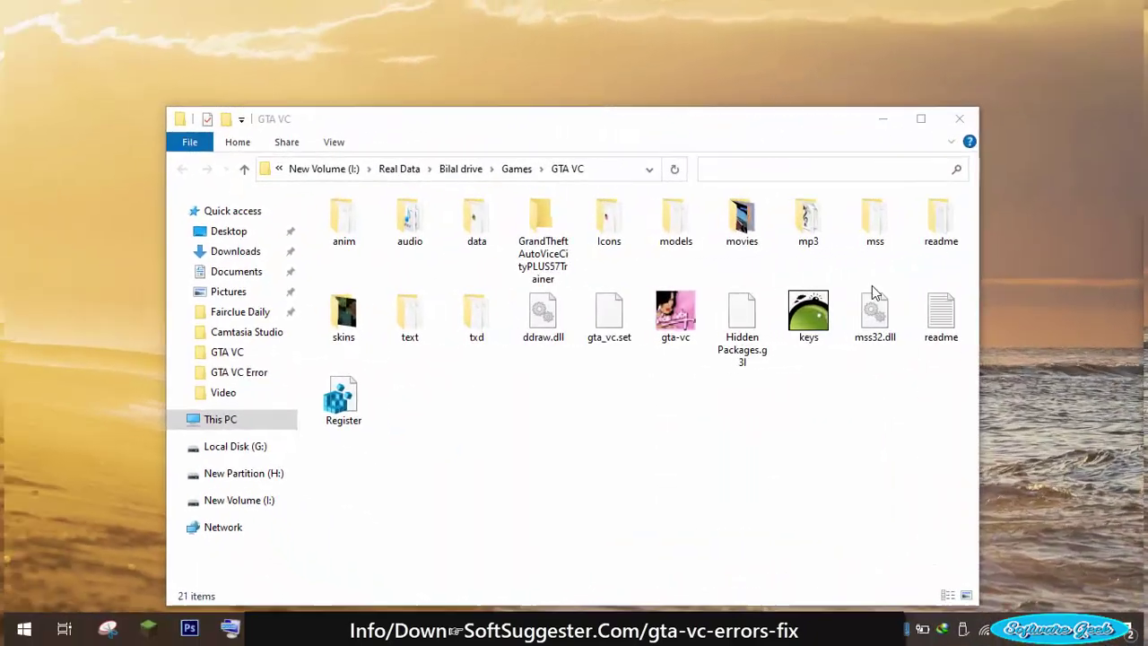
Step: Set the gta-vc executable in the GTA VC folder to run in compatibility mode for Windows 98 / Windows Me
click(687, 333)
right_click(687, 333)
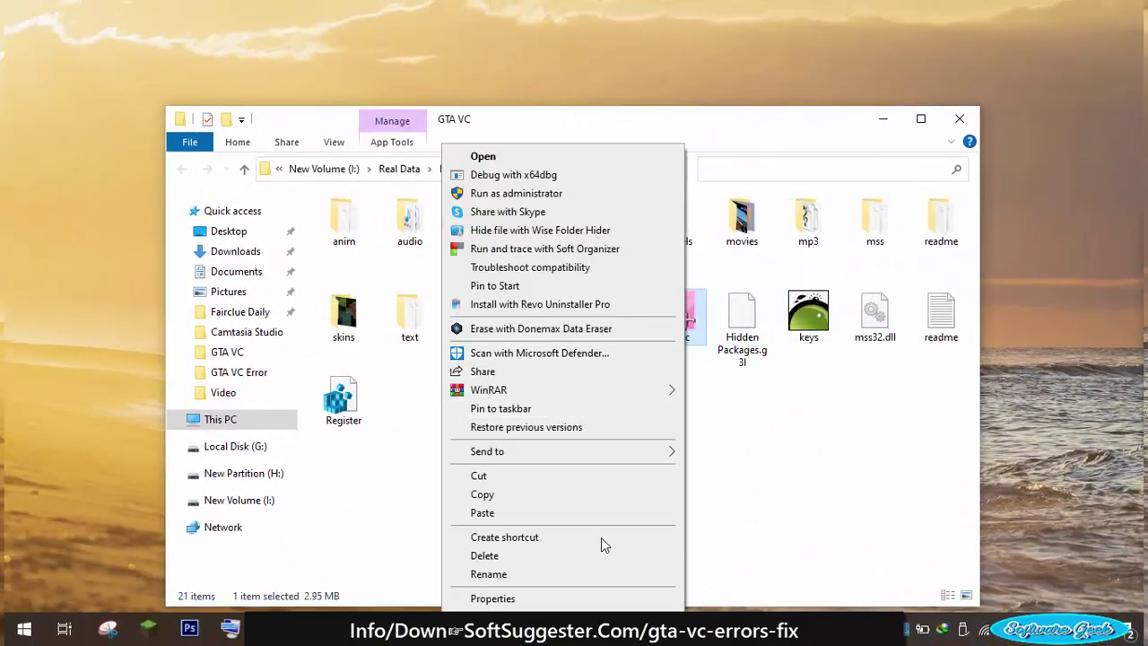
click(493, 598)
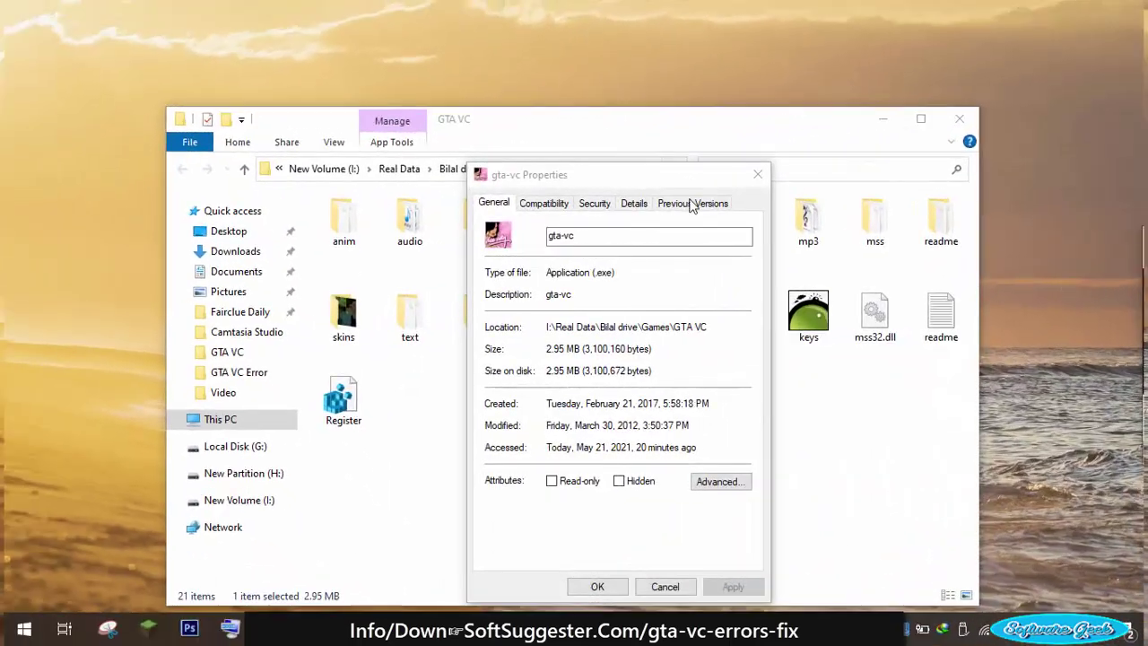
click(551, 207)
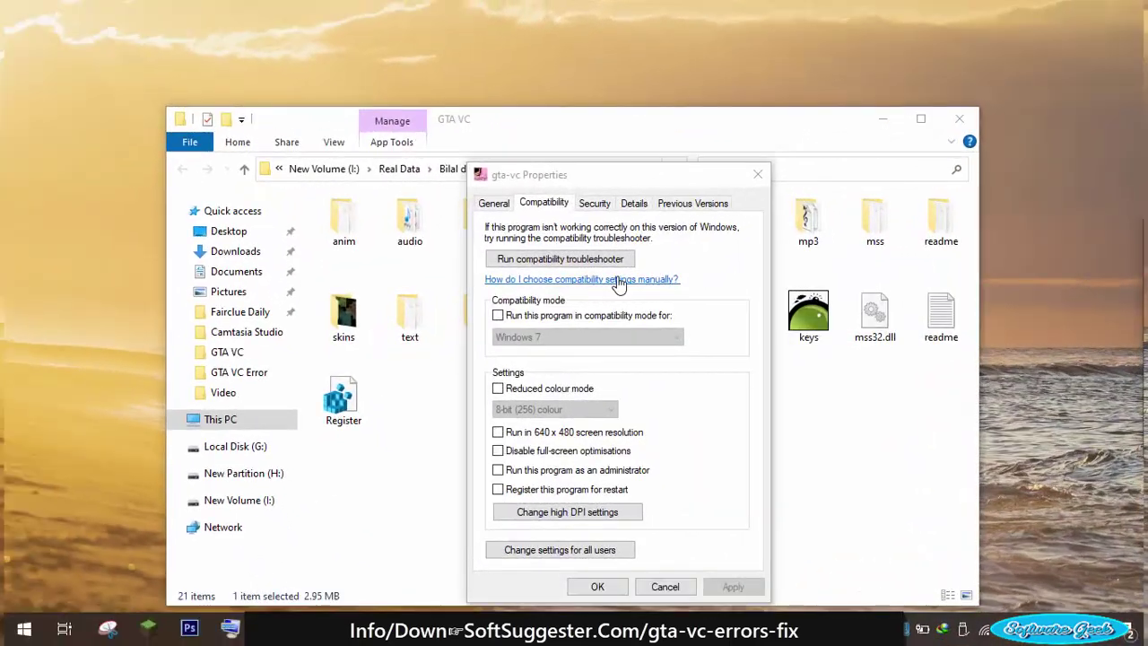
click(585, 314)
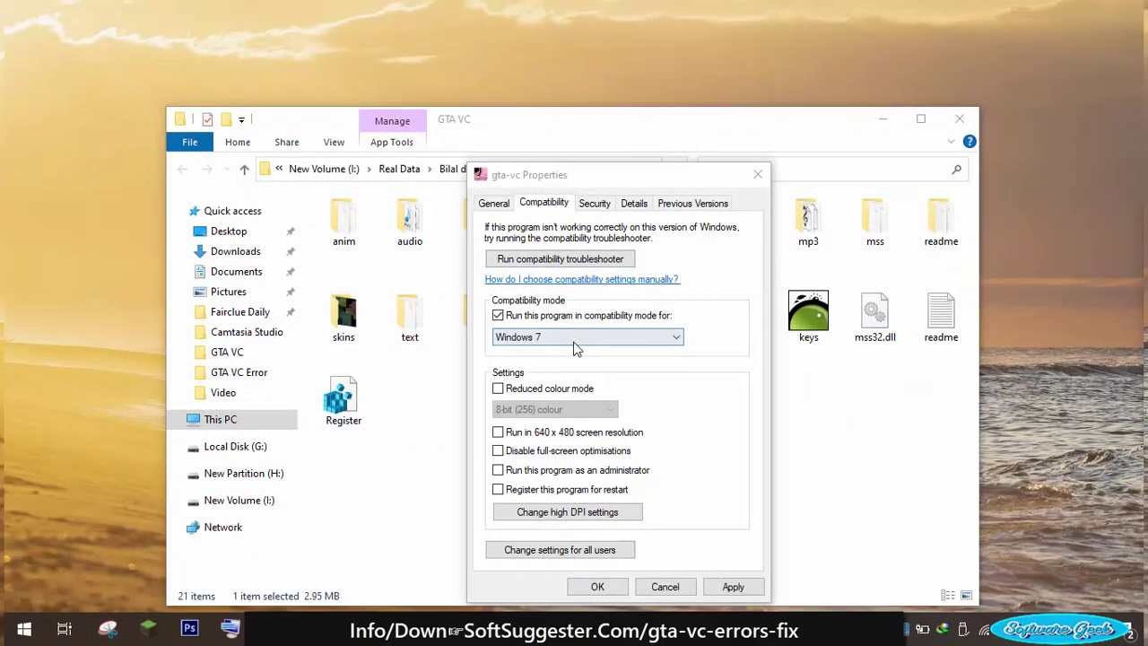
click(574, 337)
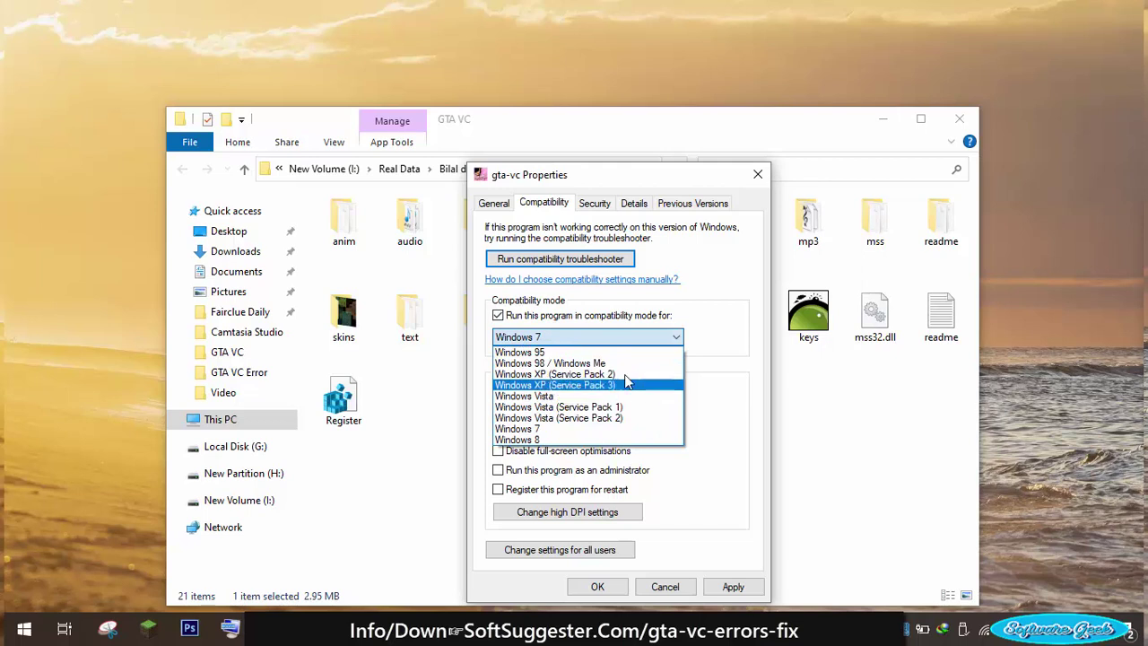
click(574, 363)
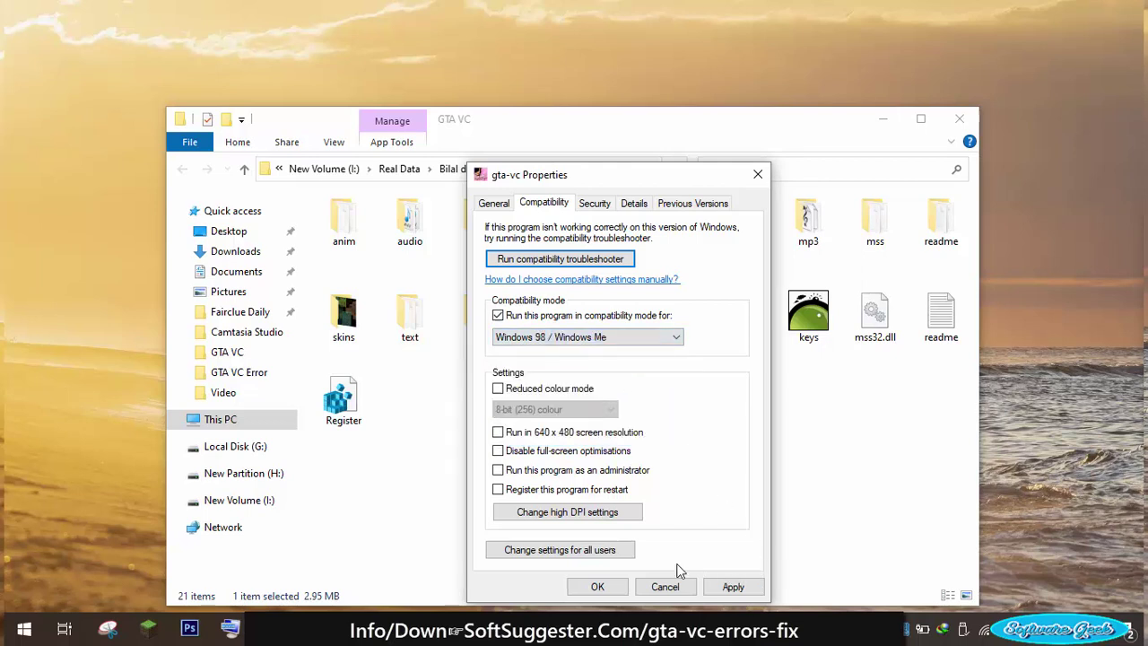
click(587, 584)
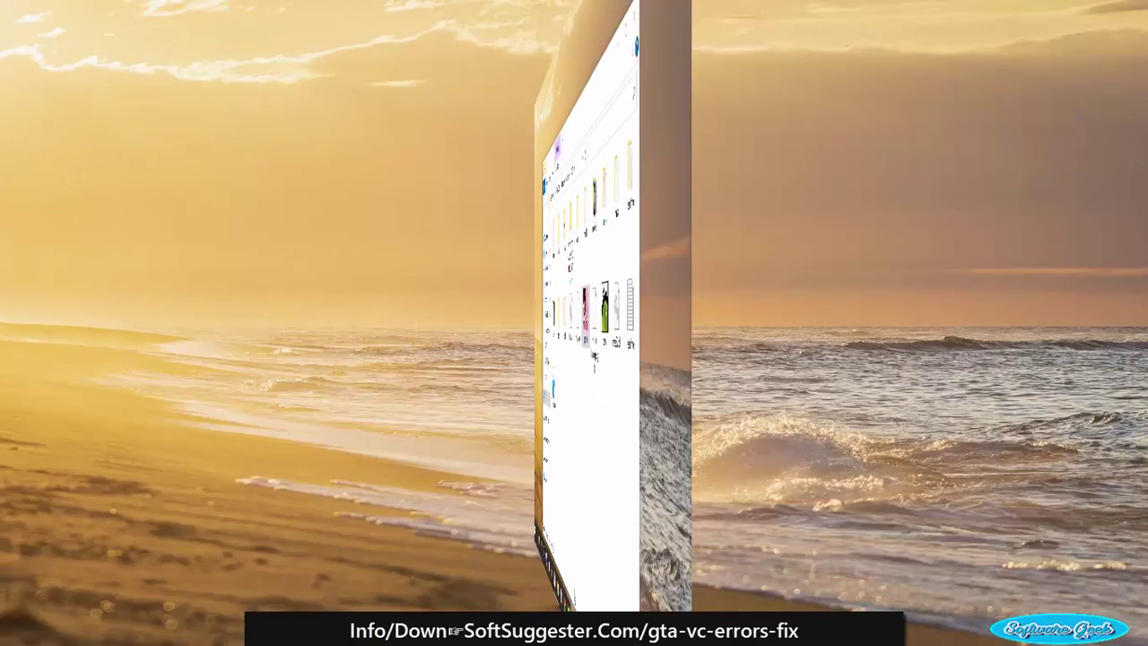